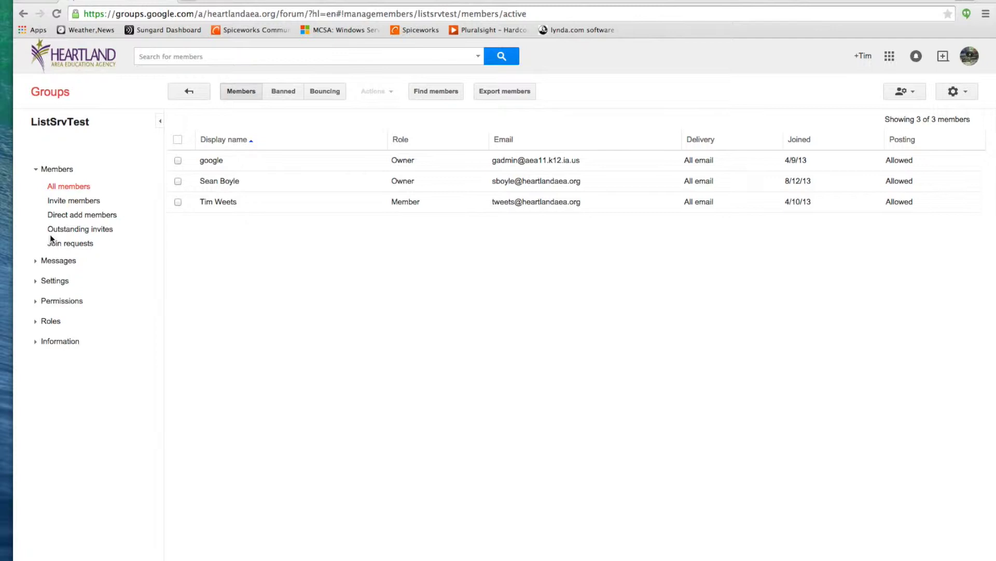
Step: Expand the Messages section in the ListSrvTest group's admin sidebar
{"action": "left_click", "coordinate": [37, 266]}
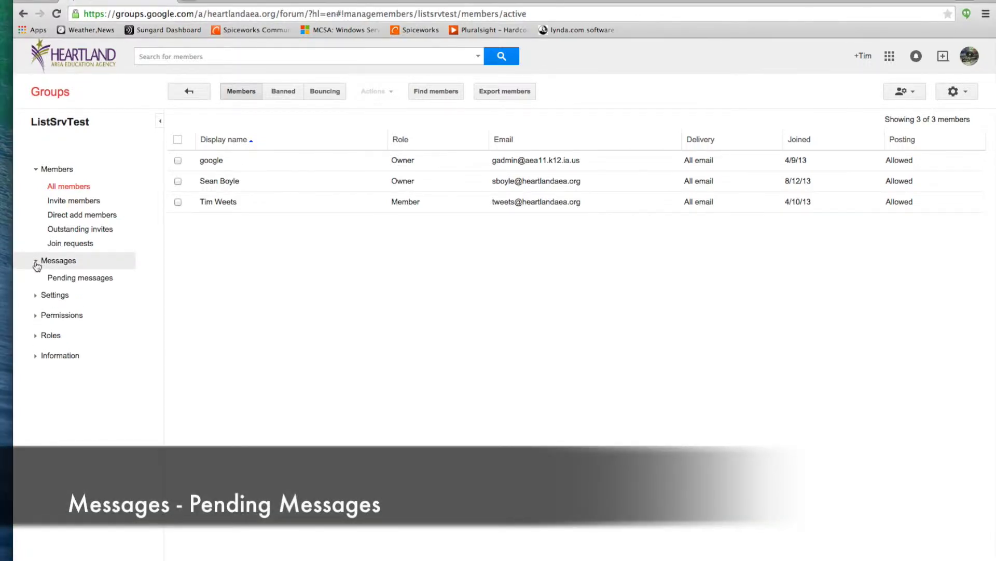
Step: View the empty pending messages queue, then expand the Settings section
{"action": "left_click", "coordinate": [81, 279]}
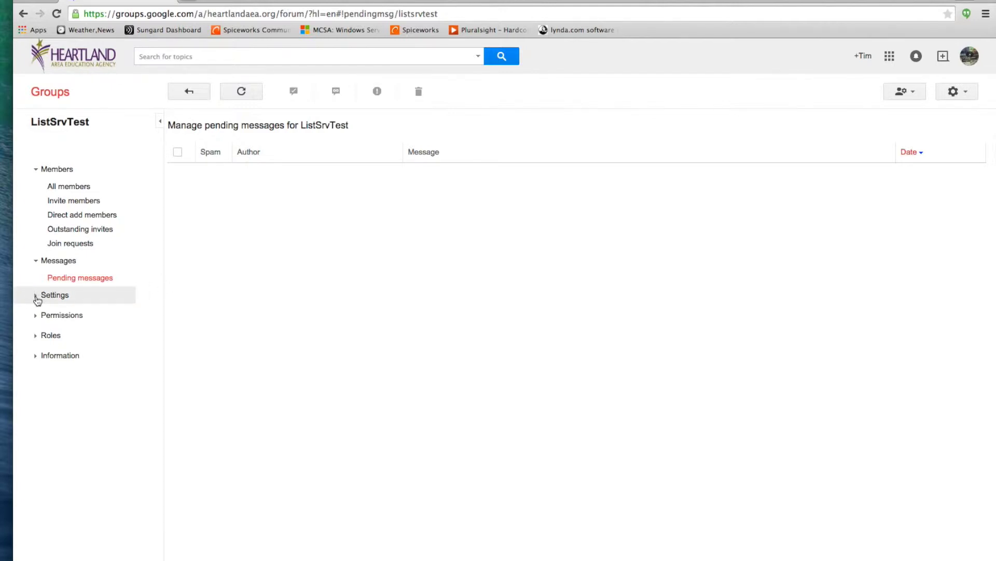
{"action": "left_click", "coordinate": [38, 296]}
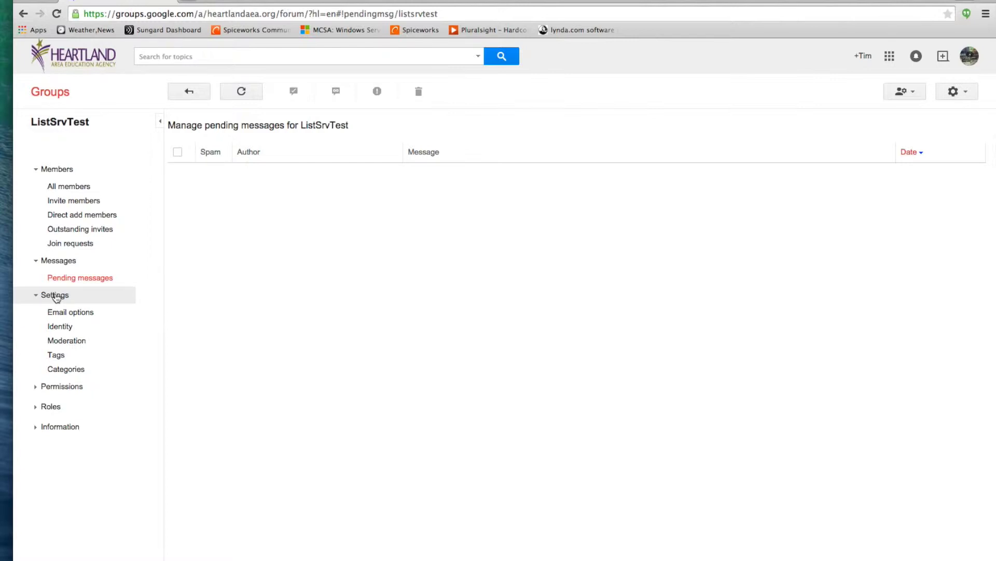
Step: Open Email options and scroll through its footer and auto-reply settings
{"action": "left_click", "coordinate": [70, 313]}
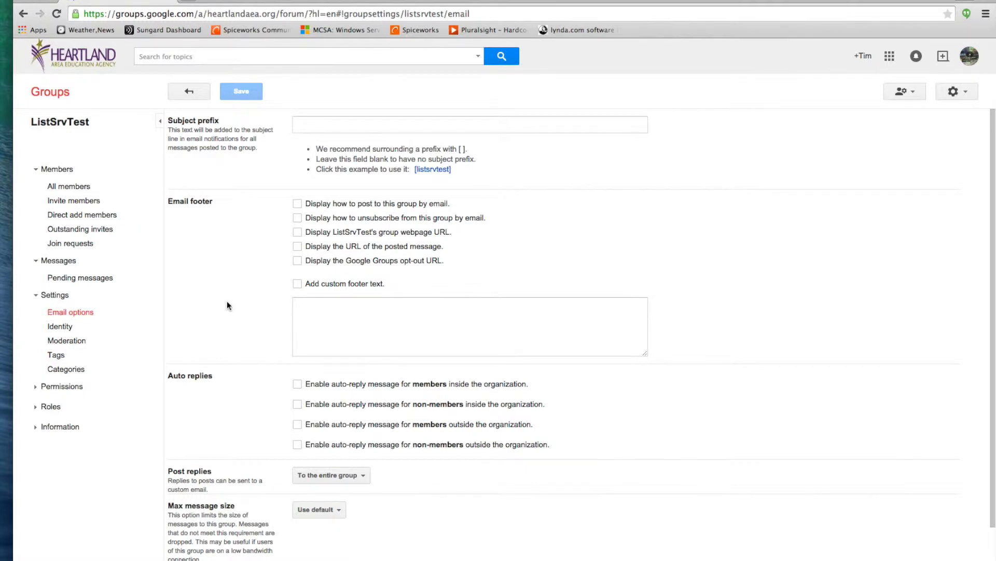
{"action": "scroll", "coordinate": [231, 166], "scroll_direction": "down", "scroll_amount": 1}
{"action": "scroll", "coordinate": [228, 158], "scroll_direction": "up", "scroll_amount": 1}
{"action": "scroll", "coordinate": [366, 311], "scroll_direction": "down", "scroll_amount": 1}
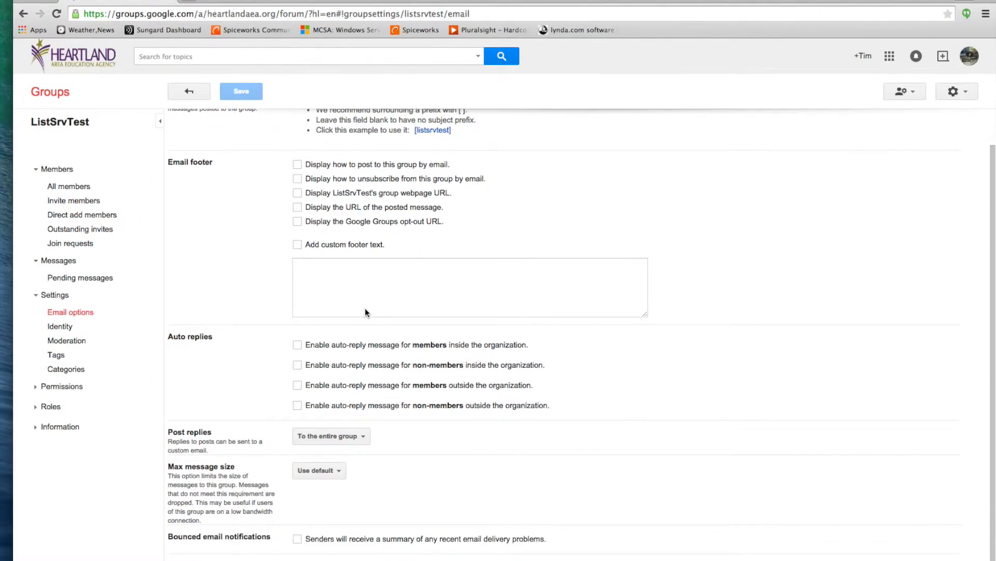
{"action": "scroll", "coordinate": [205, 344], "scroll_direction": "up", "scroll_amount": 1}
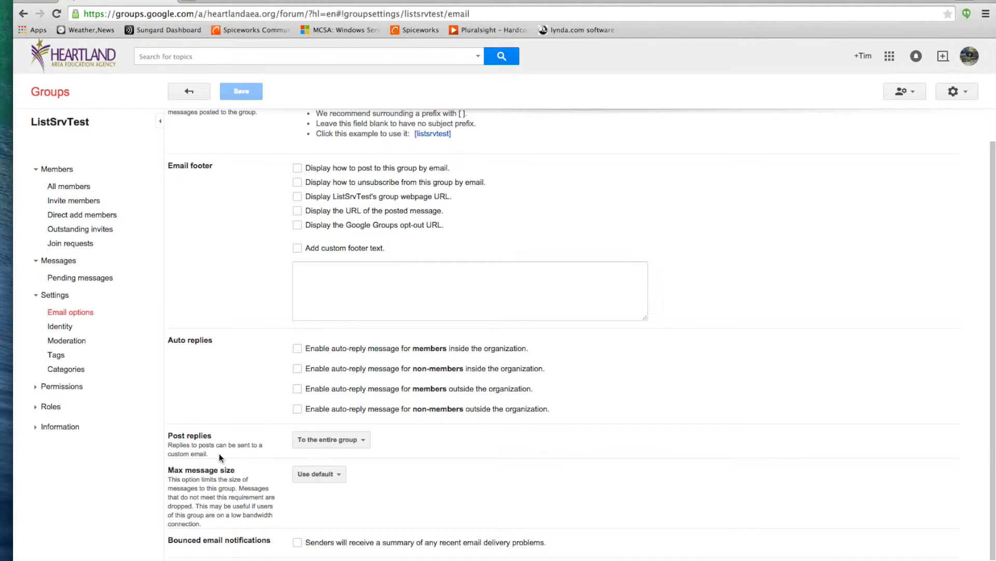
Step: Check the Post replies and Max message size choices, leaving both unchanged
{"action": "left_click", "coordinate": [361, 442]}
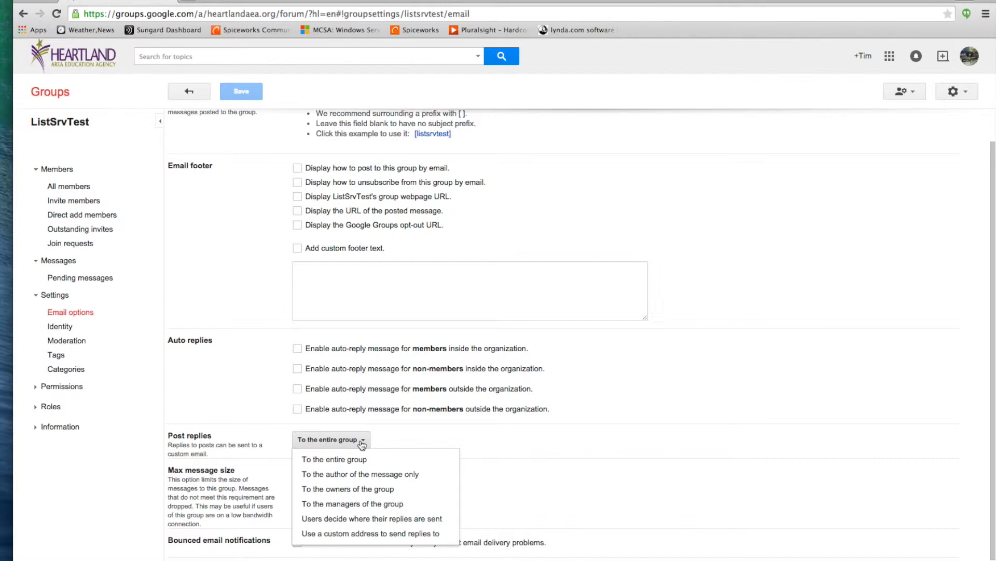
{"action": "left_click", "coordinate": [569, 442]}
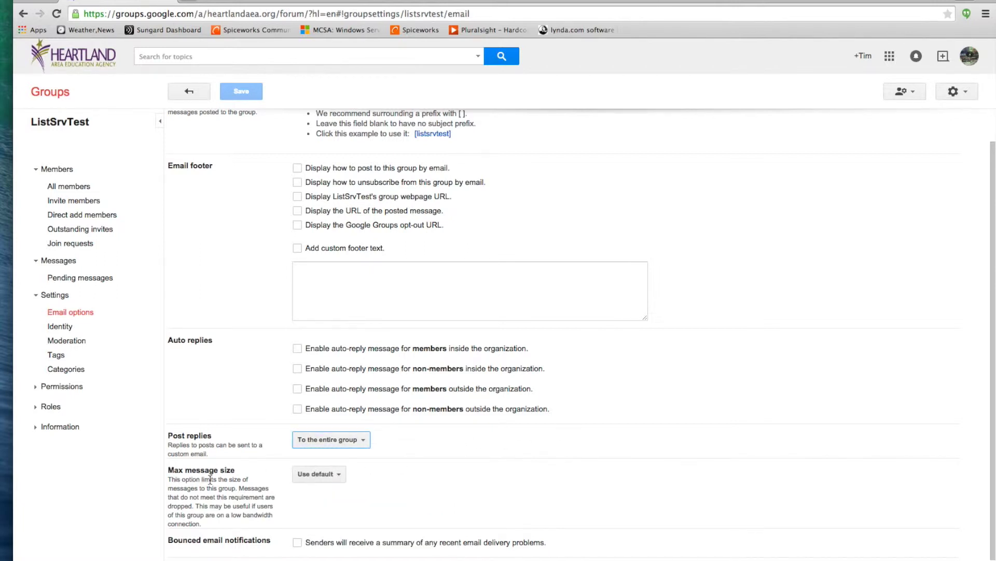
{"action": "left_click", "coordinate": [334, 475]}
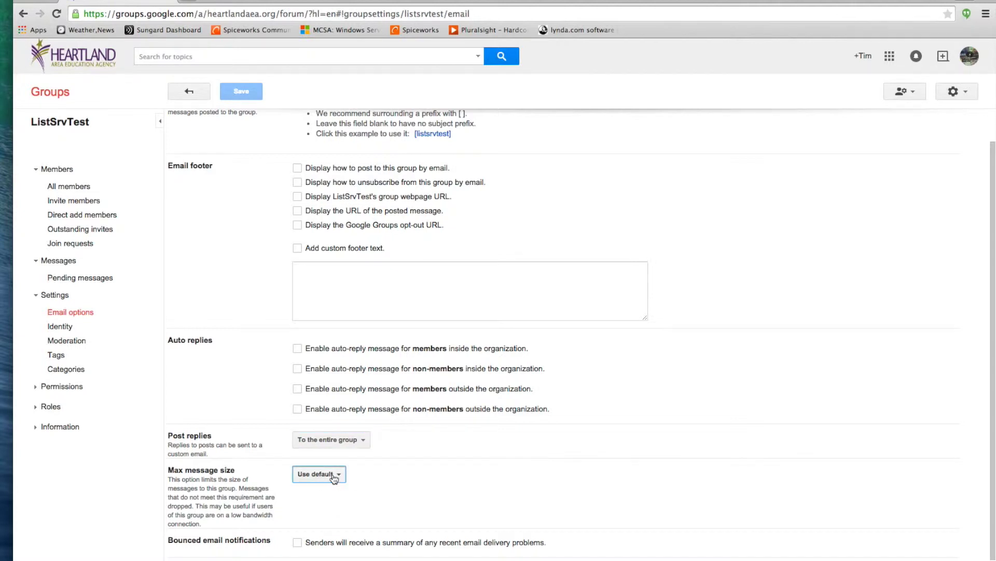
{"action": "left_click", "coordinate": [334, 475]}
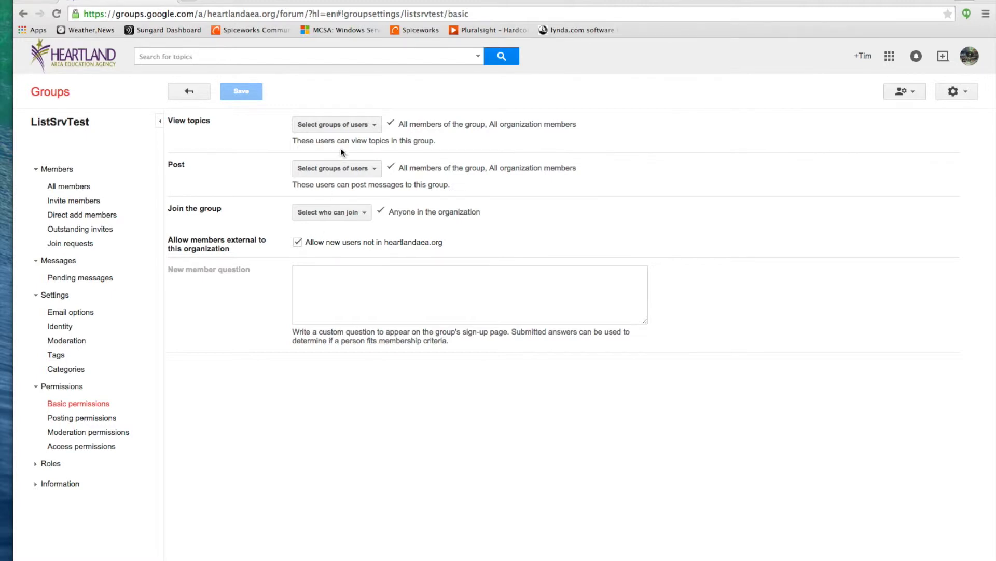
Step: Review the View topics, Post and Join options unchanged, then go to Posting permissions
{"action": "left_click", "coordinate": [375, 126]}
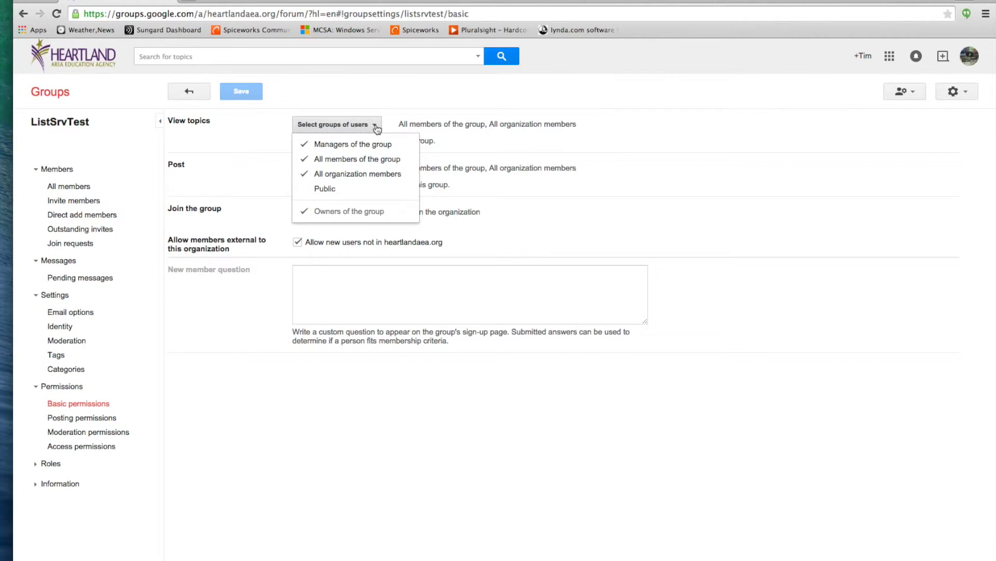
{"action": "left_click", "coordinate": [377, 127]}
{"action": "left_click", "coordinate": [374, 171]}
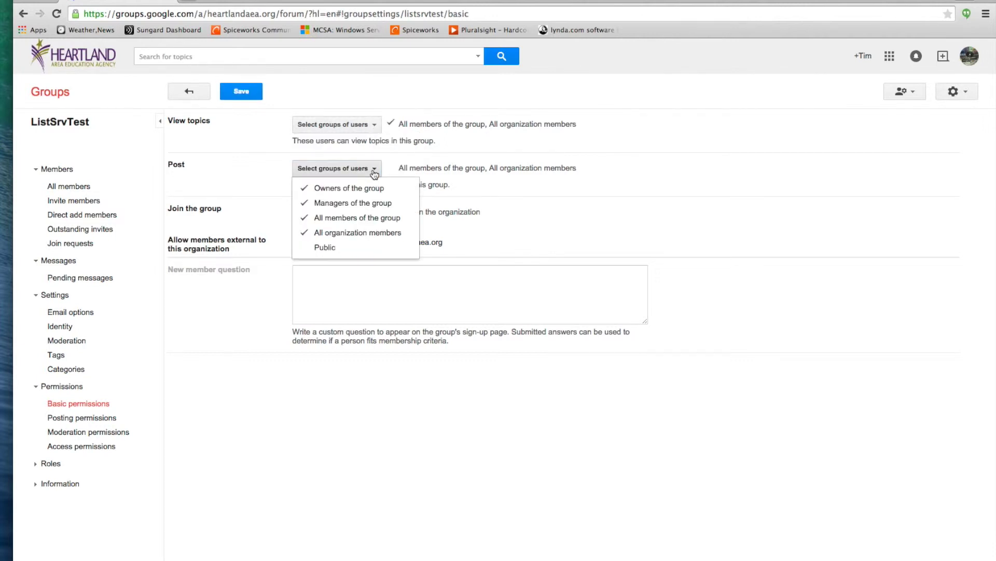
{"action": "left_click", "coordinate": [374, 171]}
{"action": "left_click", "coordinate": [366, 214]}
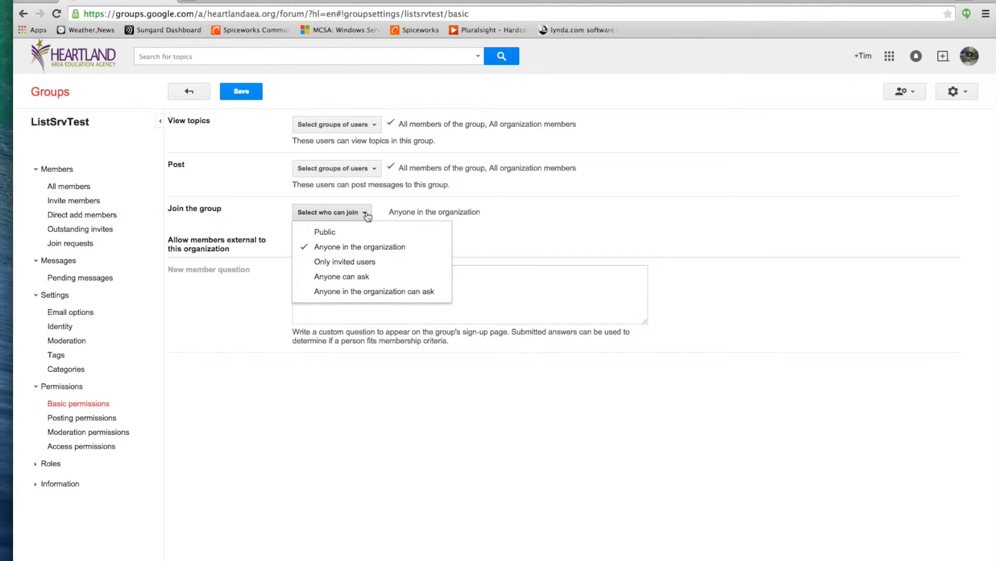
{"action": "left_click", "coordinate": [367, 215]}
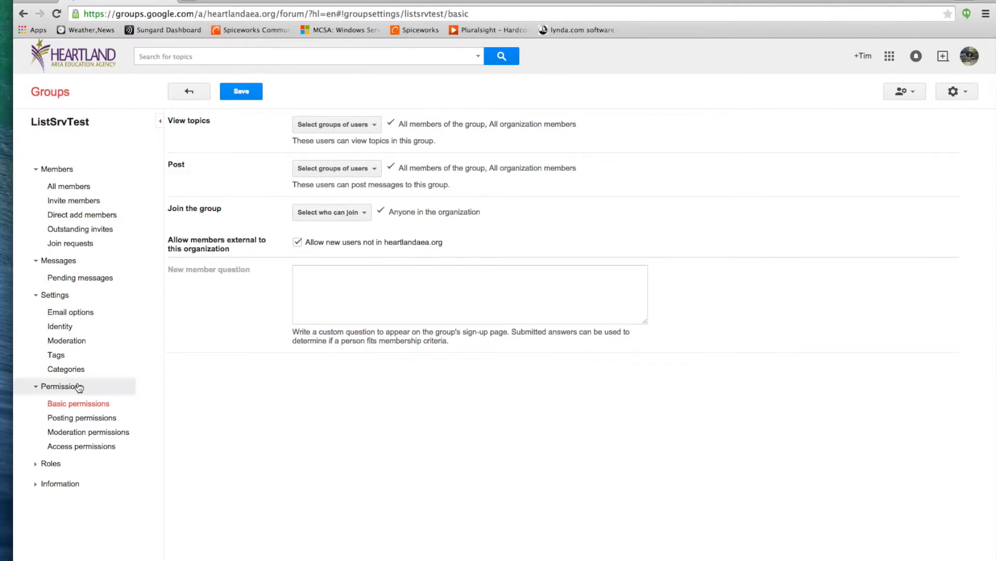
{"action": "left_click", "coordinate": [87, 420]}
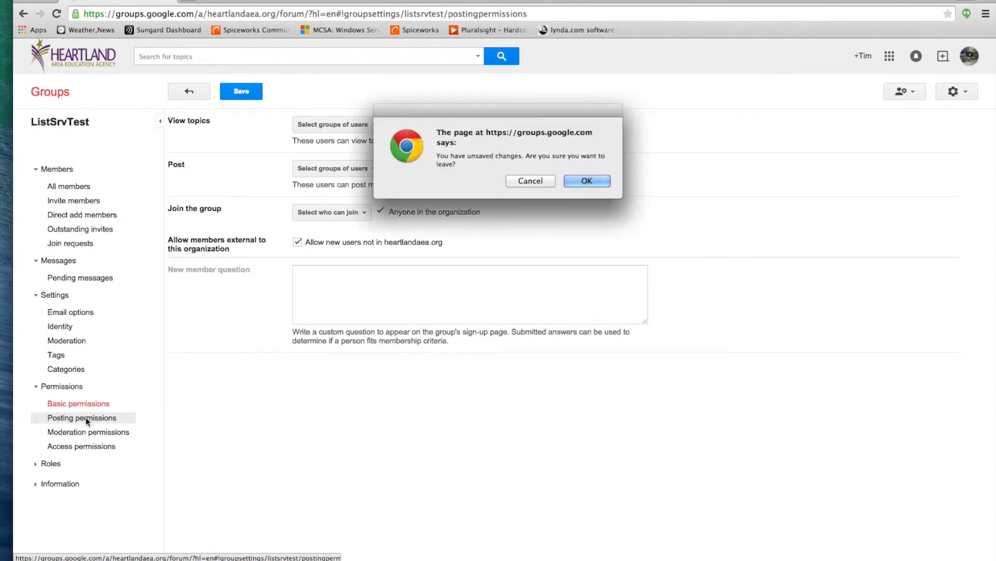
Step: Leave Basic permissions without saving, scroll through Posting permissions, then open Access permissions
{"action": "left_click", "coordinate": [592, 181]}
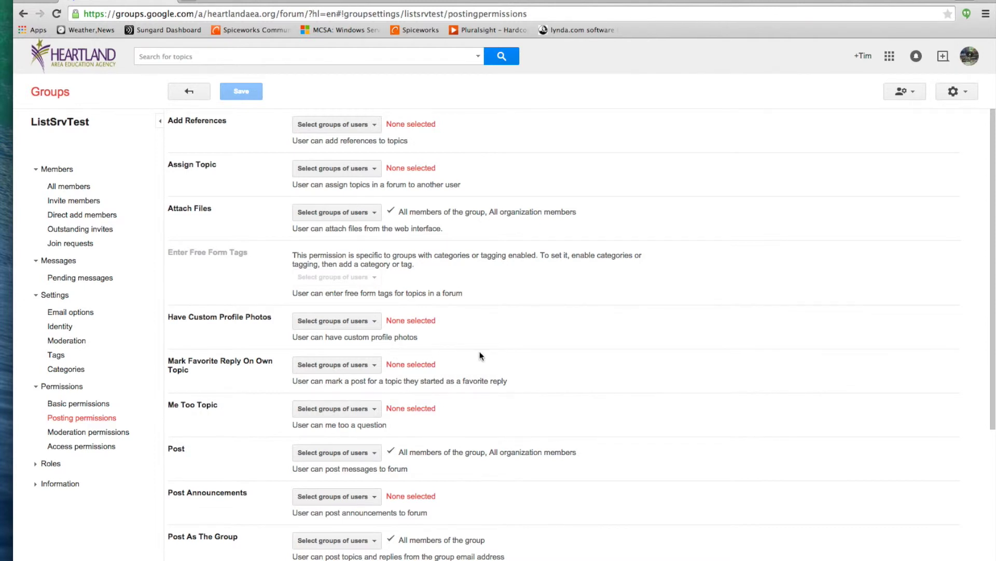
{"action": "scroll", "coordinate": [480, 356], "scroll_direction": "down", "scroll_amount": 3}
{"action": "scroll", "coordinate": [481, 355], "scroll_direction": "down", "scroll_amount": 2}
{"action": "scroll", "coordinate": [480, 353], "scroll_direction": "up", "scroll_amount": 4}
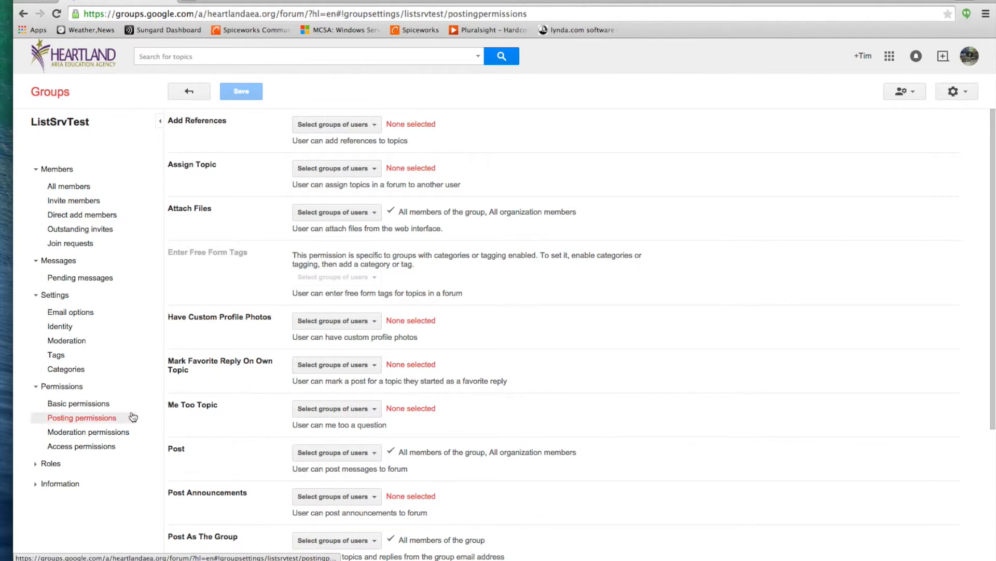
{"action": "left_click", "coordinate": [105, 449]}
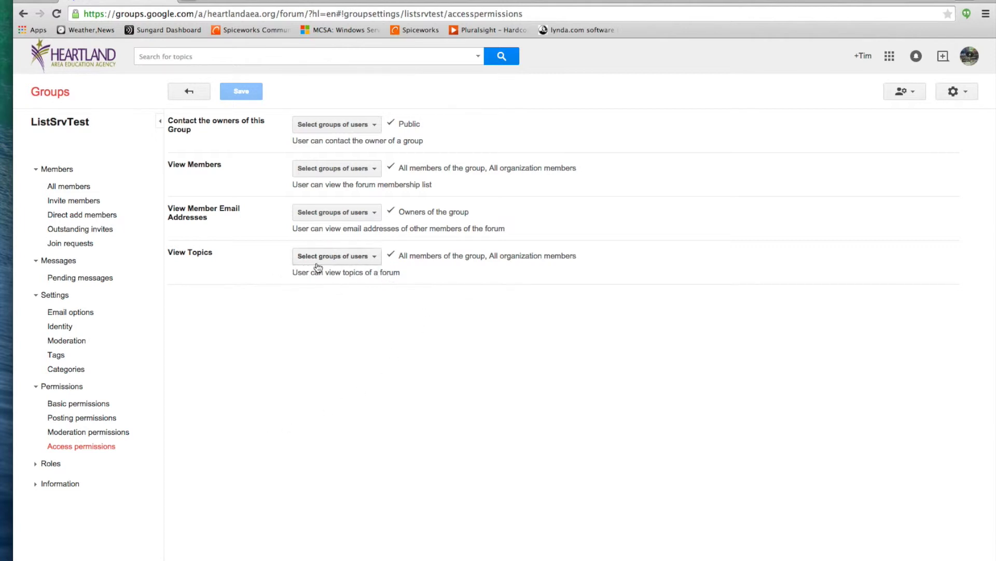
{"action": "left_click", "coordinate": [365, 257]}
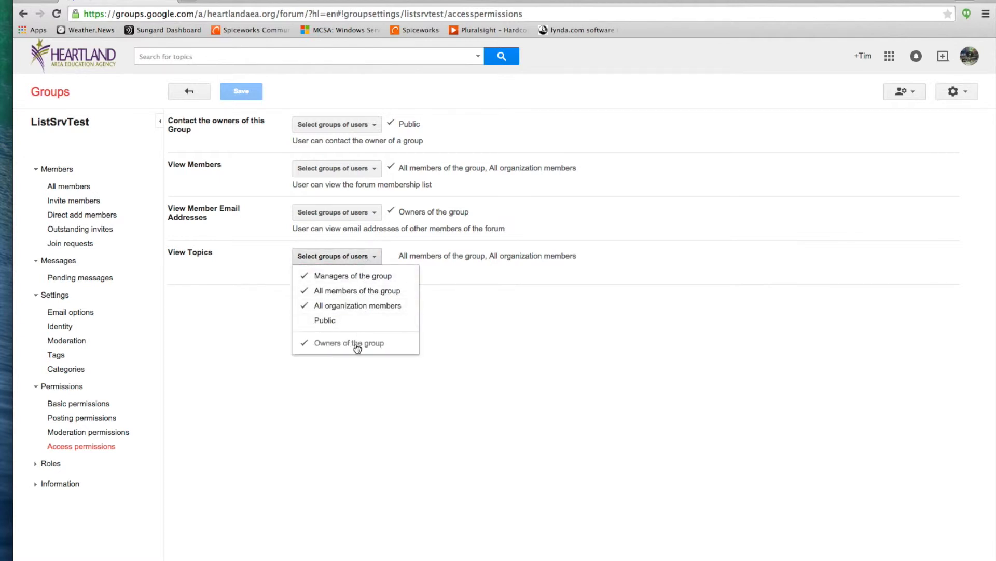
{"action": "left_click", "coordinate": [452, 324]}
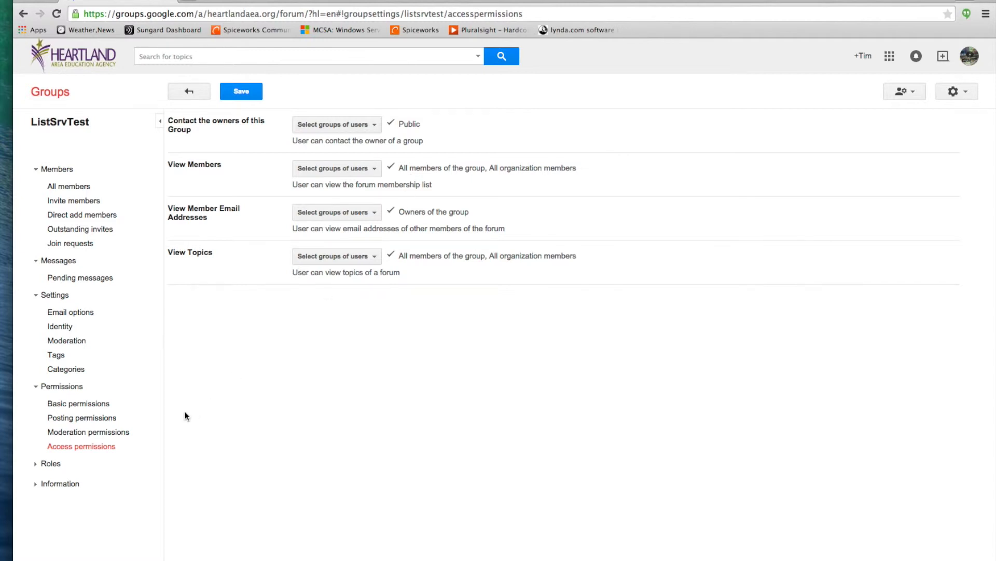
Step: Expand Information and open General information, discarding unsaved access permission changes
{"action": "left_click", "coordinate": [36, 488]}
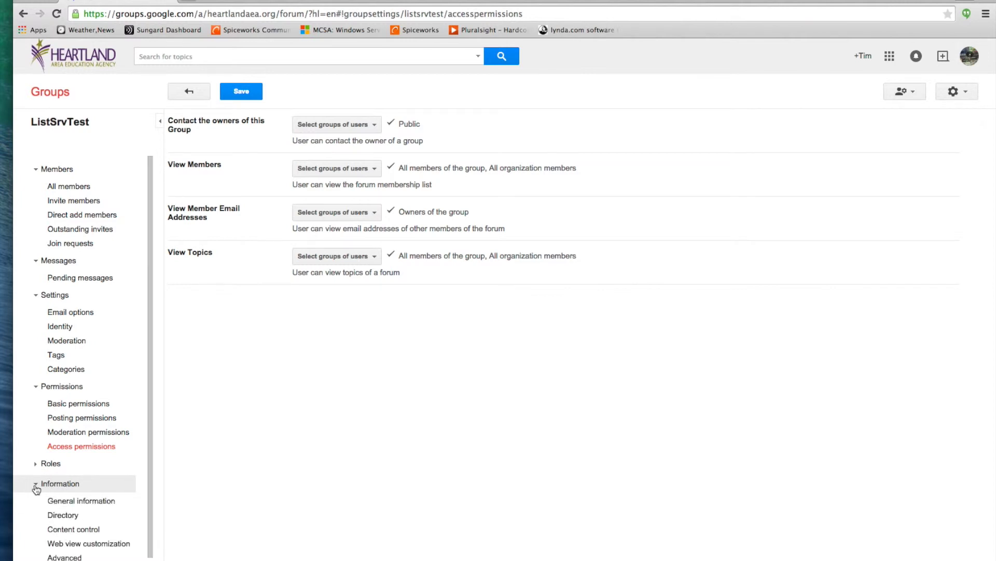
{"action": "left_click_drag", "start_coordinate": [150, 470], "coordinate": [144, 493]}
{"action": "left_click", "coordinate": [111, 486]}
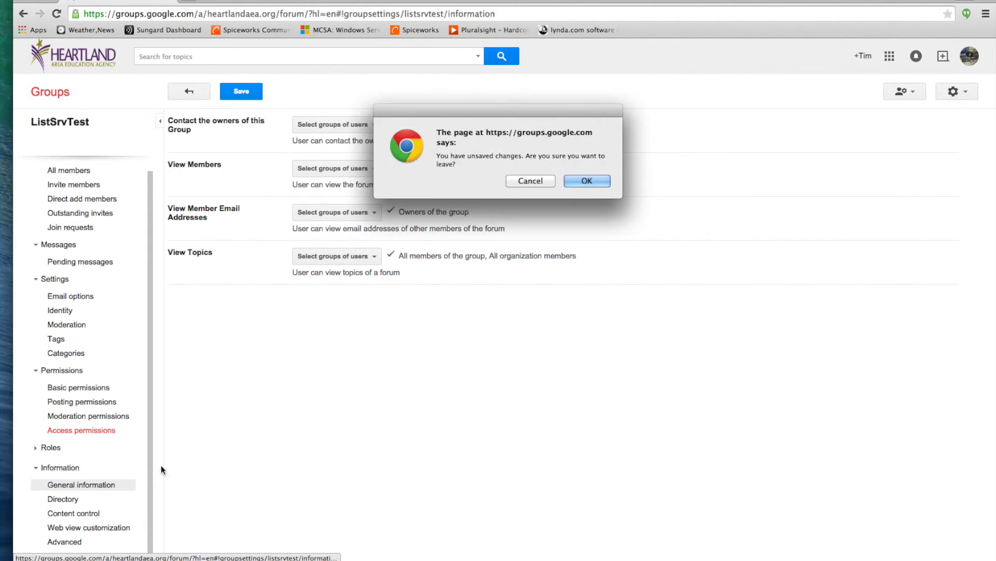
{"action": "left_click", "coordinate": [574, 181]}
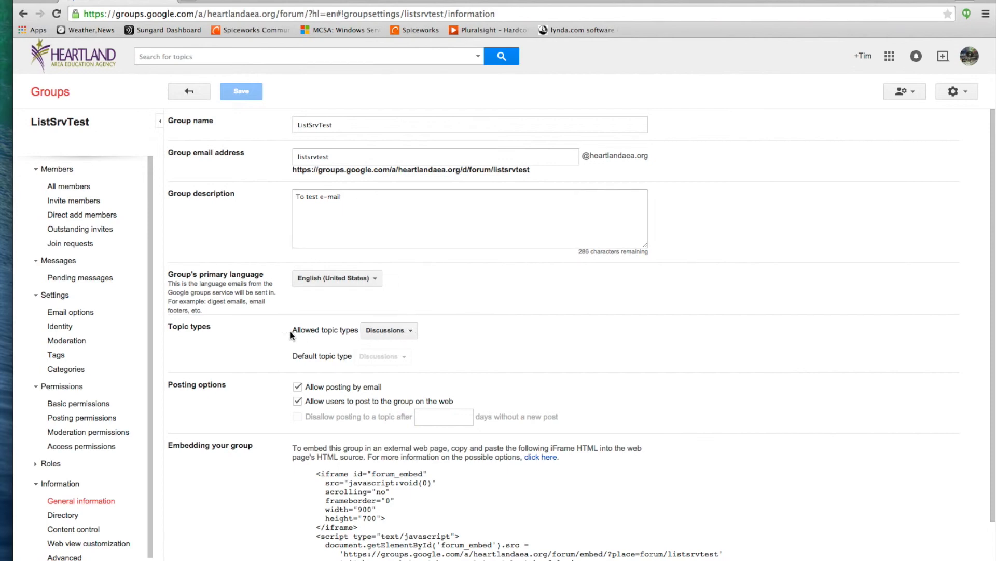
Step: Keep Discussions as the allowed topic type, scroll the page, then open Directory settings
{"action": "left_click", "coordinate": [384, 335]}
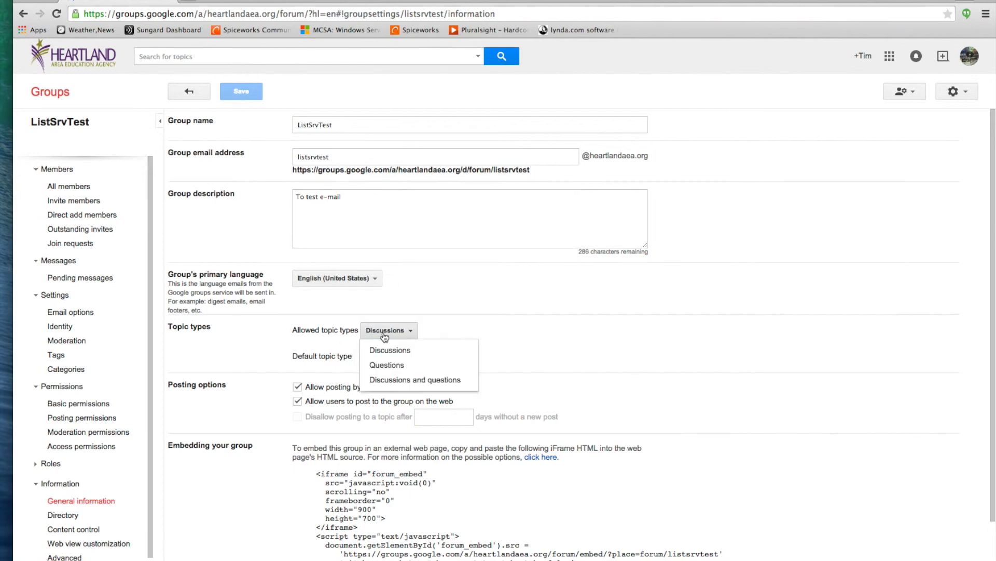
{"action": "left_click", "coordinate": [469, 326]}
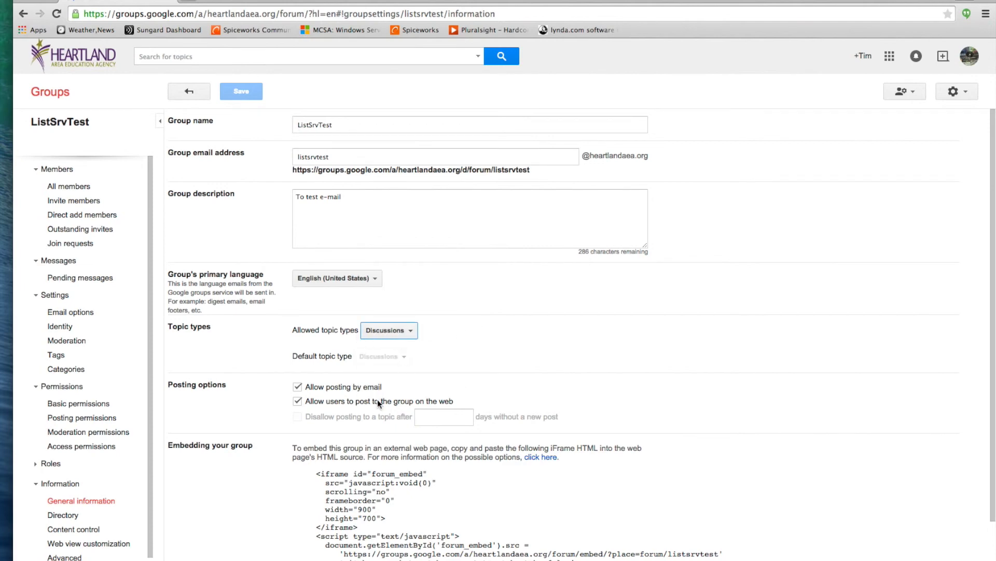
{"action": "scroll", "coordinate": [381, 407], "scroll_direction": "down", "scroll_amount": 2}
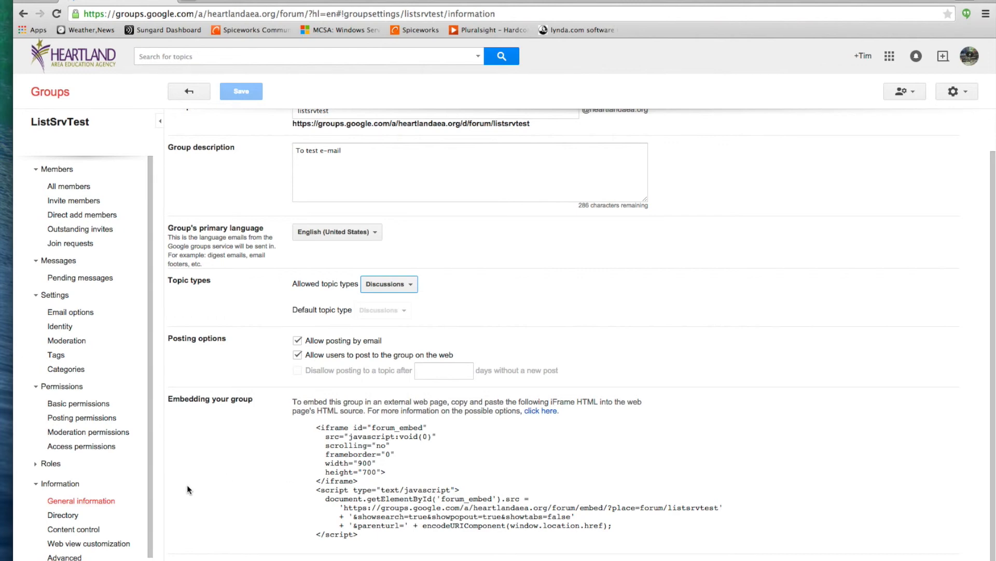
{"action": "left_click", "coordinate": [73, 515]}
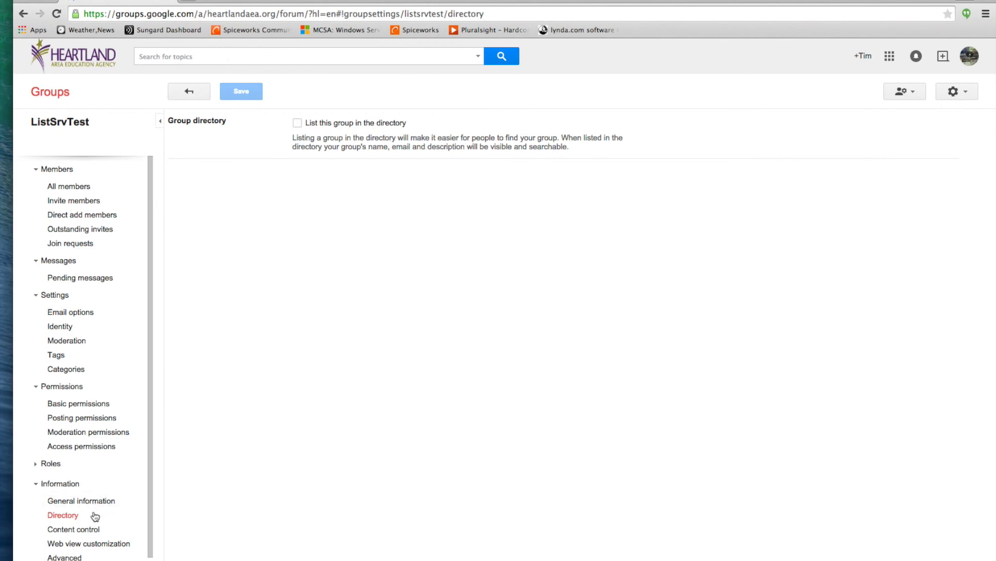
Step: Go through Content control to the Web view customization settings
{"action": "left_click", "coordinate": [88, 529]}
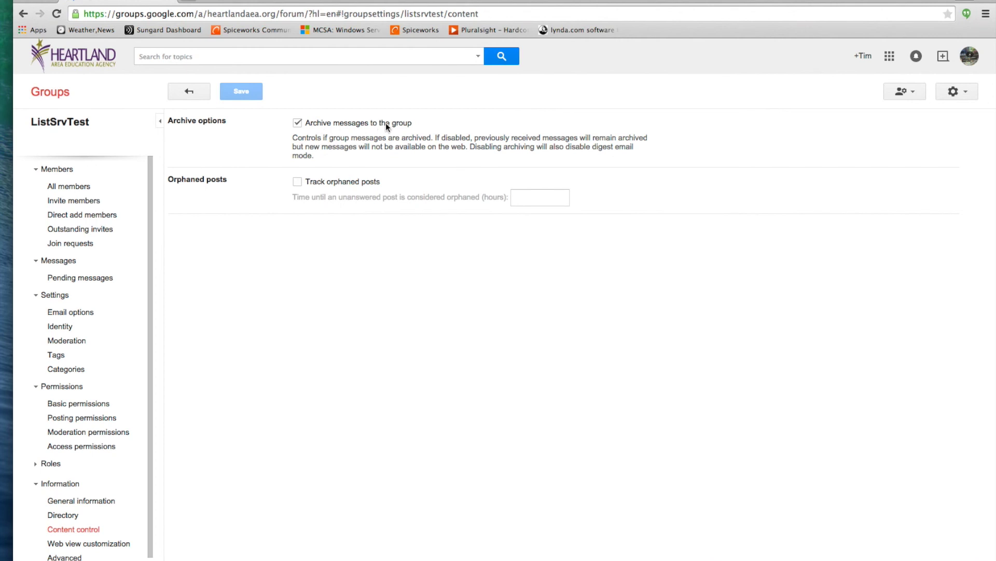
{"action": "left_click", "coordinate": [105, 545]}
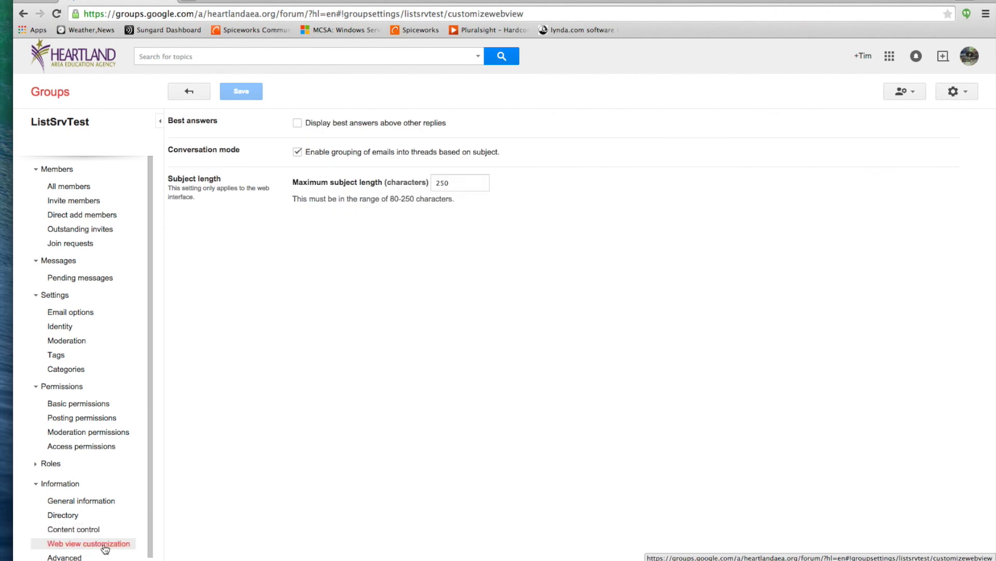